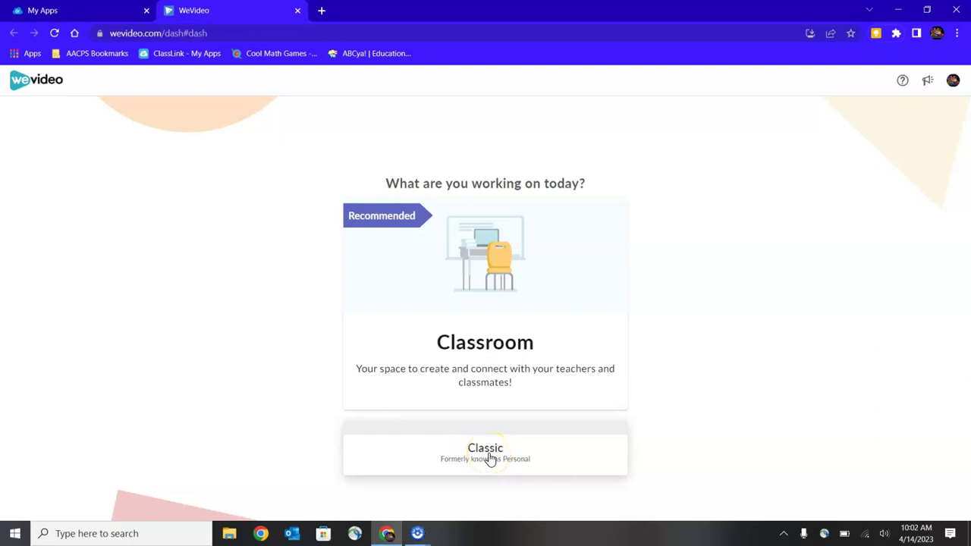
Step: From the Classroom workspace, join Test Classroom – Period 2 by entering its class code
{"action": "left_click", "coordinate": [498, 346]}
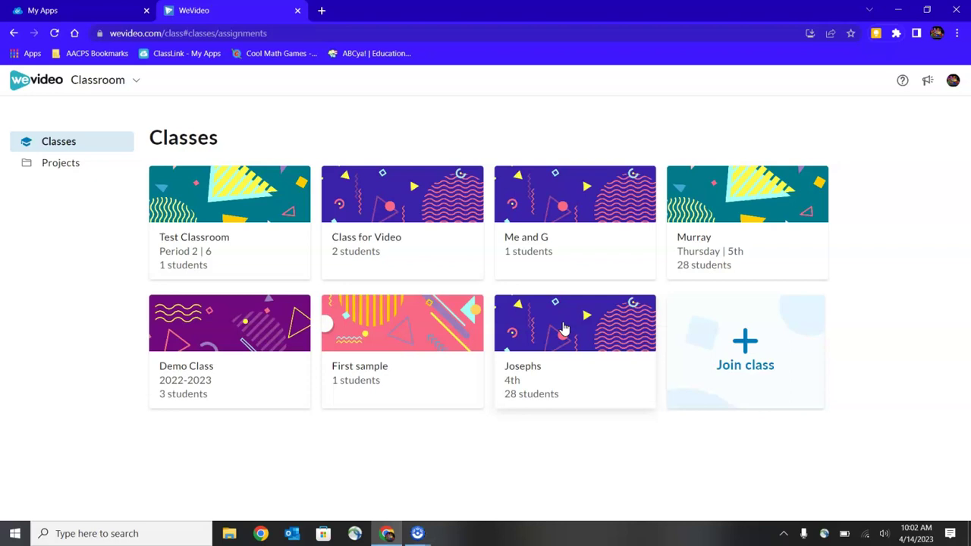
{"action": "left_click", "coordinate": [740, 353]}
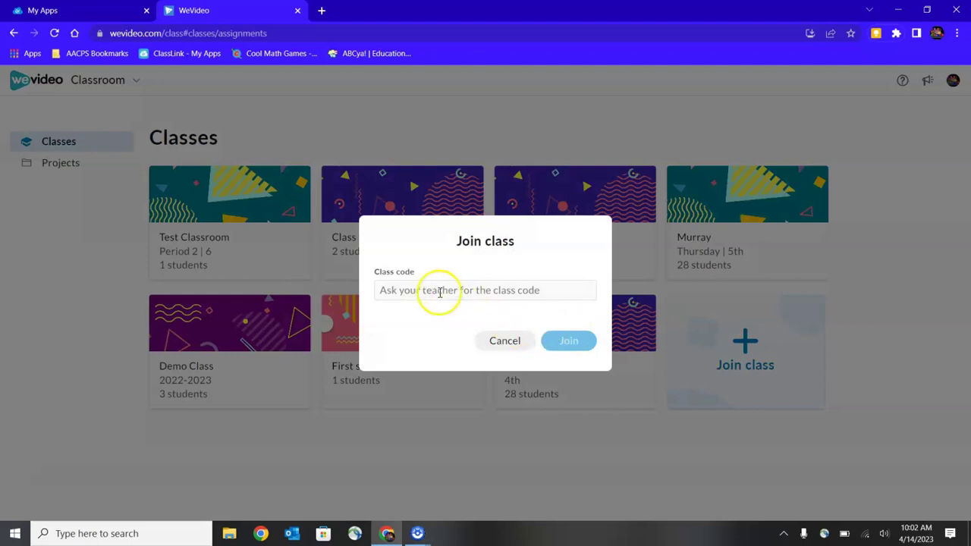
{"action": "left_click", "coordinate": [431, 290]}
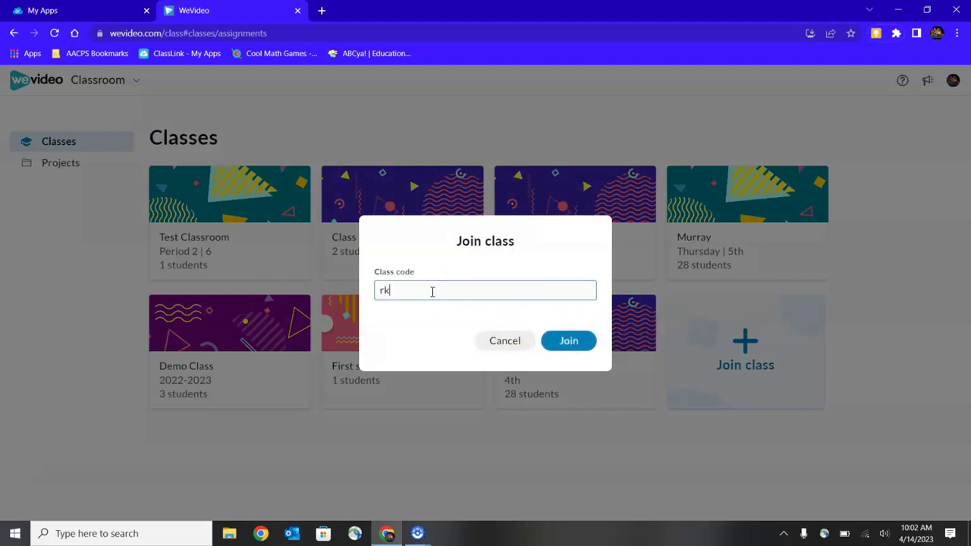
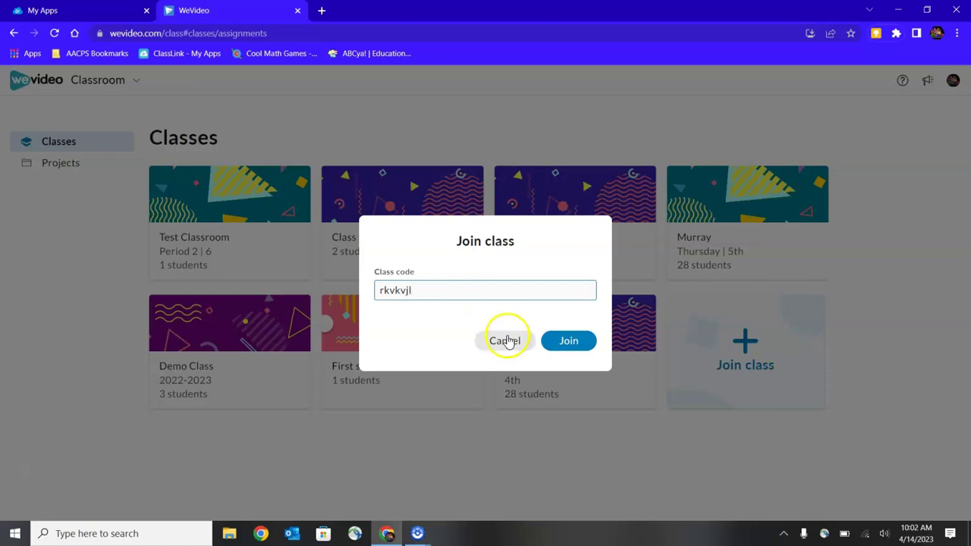
{"action": "left_click", "coordinate": [576, 345]}
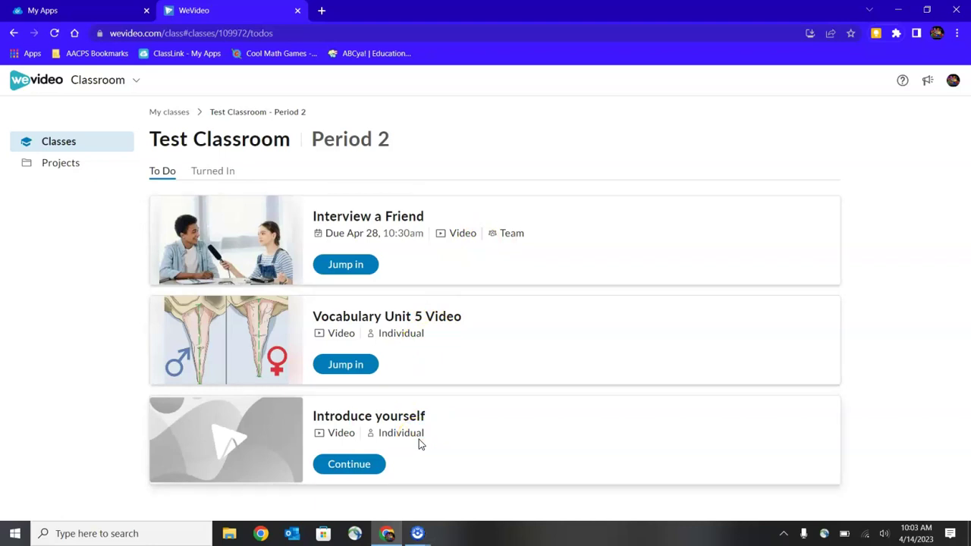
Step: Open the Projects list showing the two projects named My Project
{"action": "left_click", "coordinate": [347, 368]}
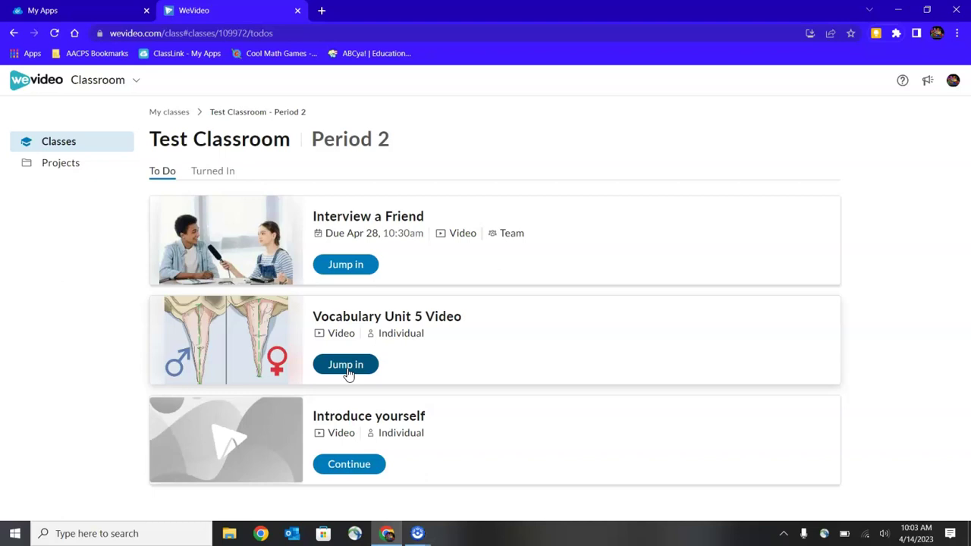
{"action": "left_click", "coordinate": [347, 466]}
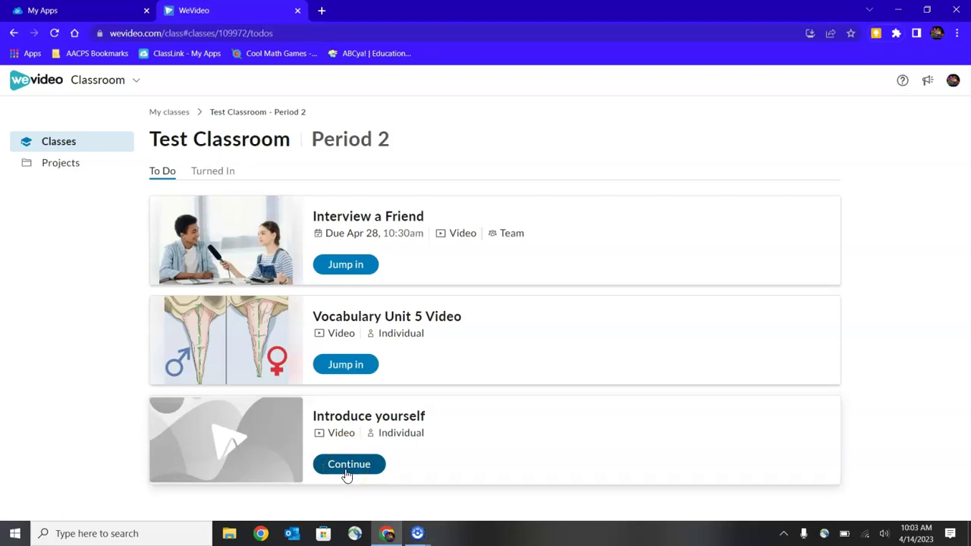
{"action": "left_click", "coordinate": [161, 341]}
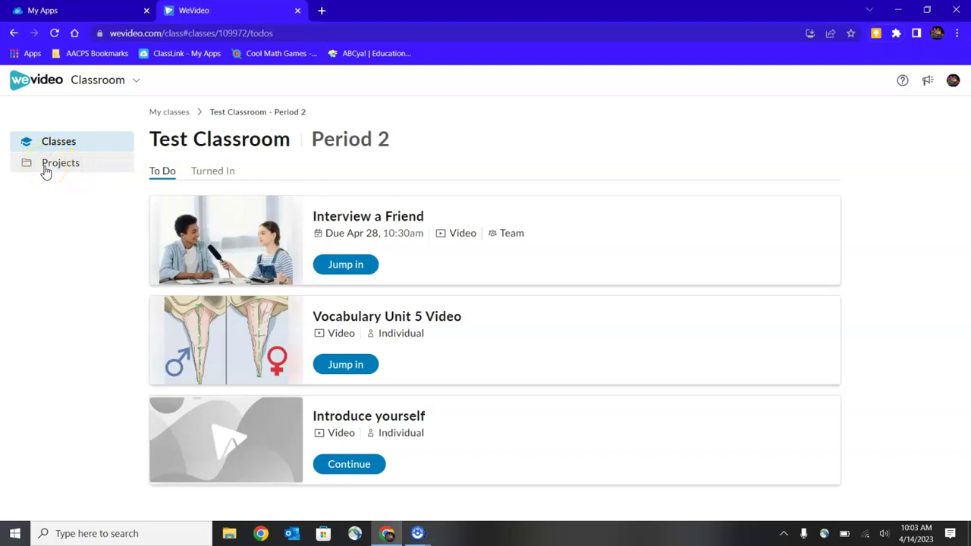
{"action": "left_click", "coordinate": [47, 173]}
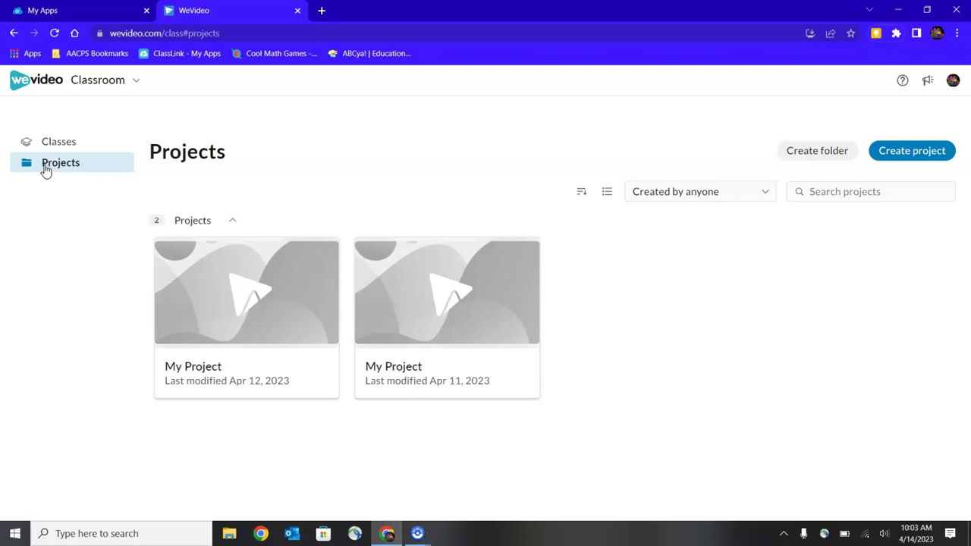
{"action": "left_click", "coordinate": [55, 144]}
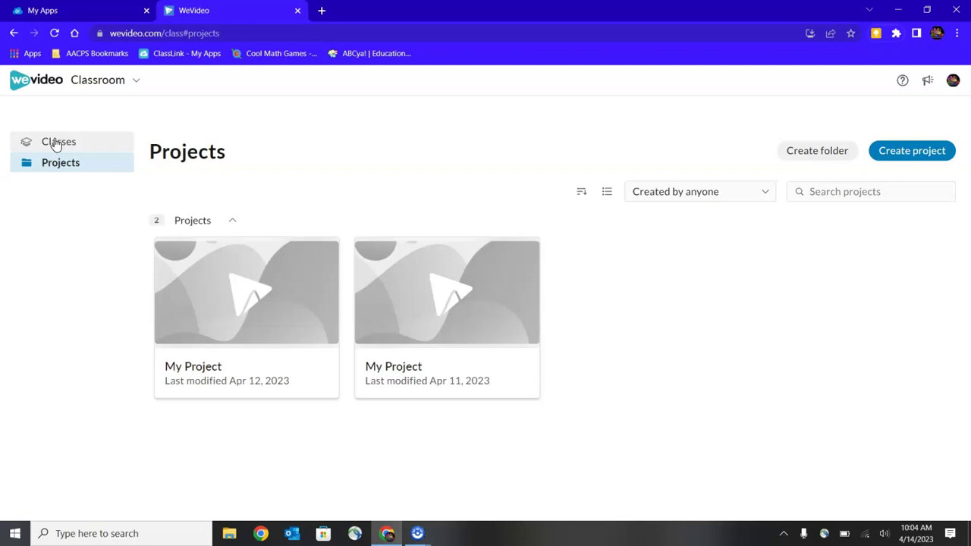
Step: Go to Classes, open Test Classroom, and continue the Introduce yourself assignment
{"action": "left_click", "coordinate": [54, 144]}
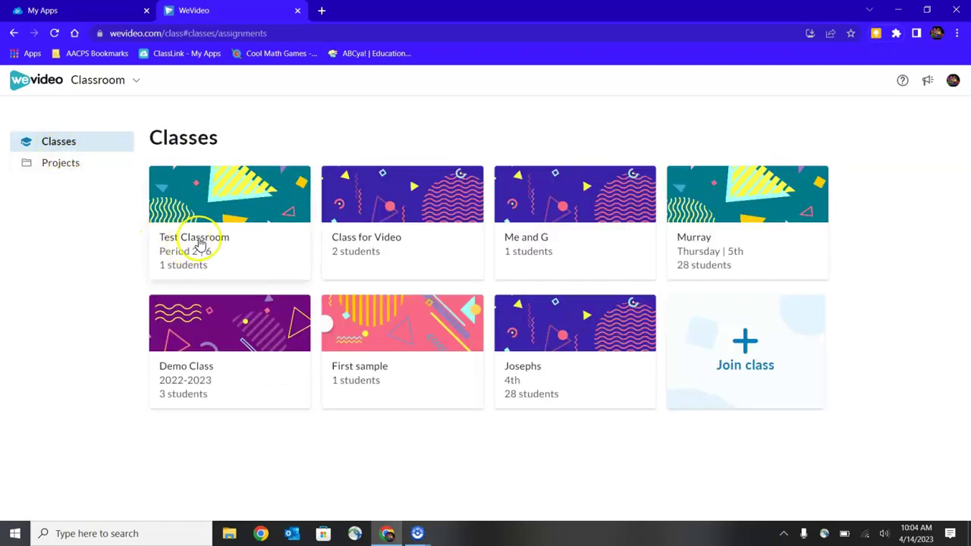
{"action": "left_click", "coordinate": [198, 244]}
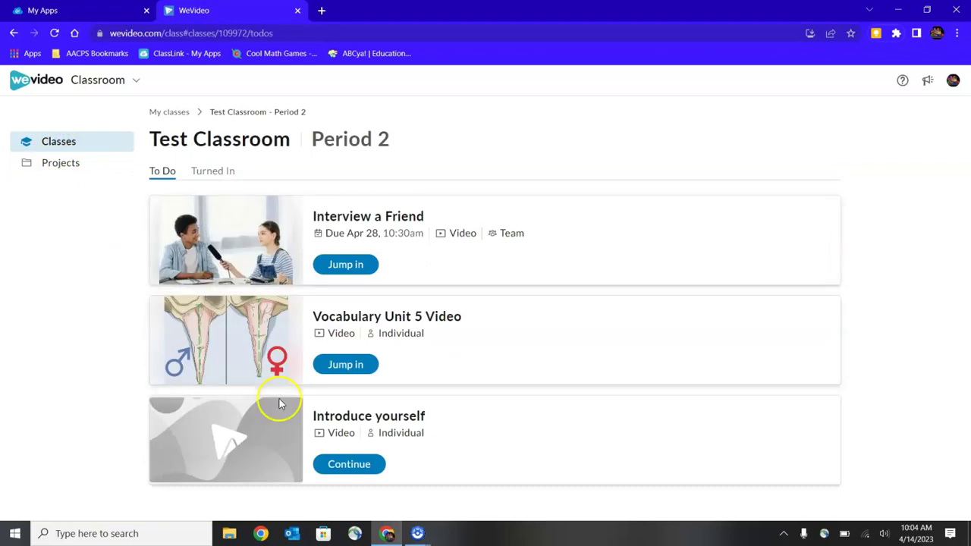
{"action": "left_click", "coordinate": [348, 466]}
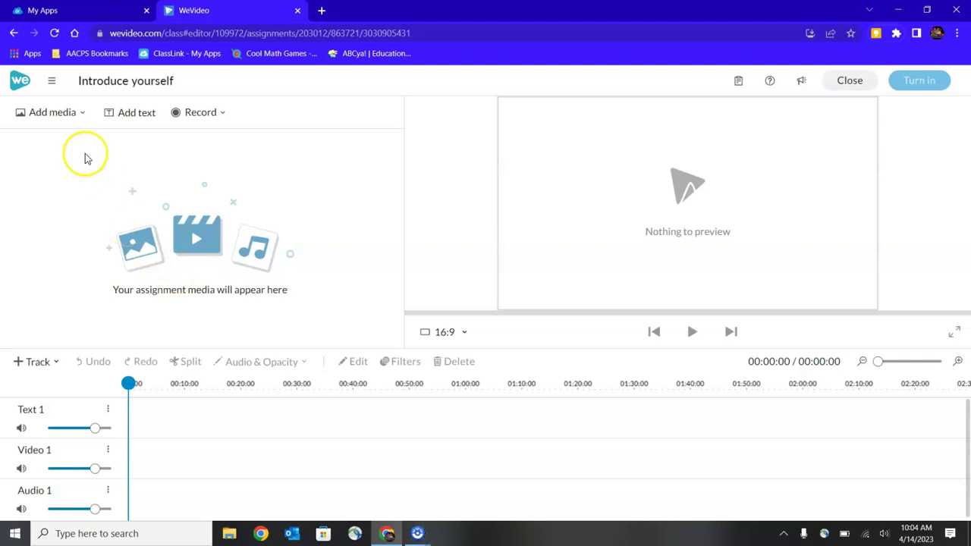
Step: Show the Add media sources: Stock media, Computer, Google Drive and OneDrive
{"action": "left_click", "coordinate": [82, 115]}
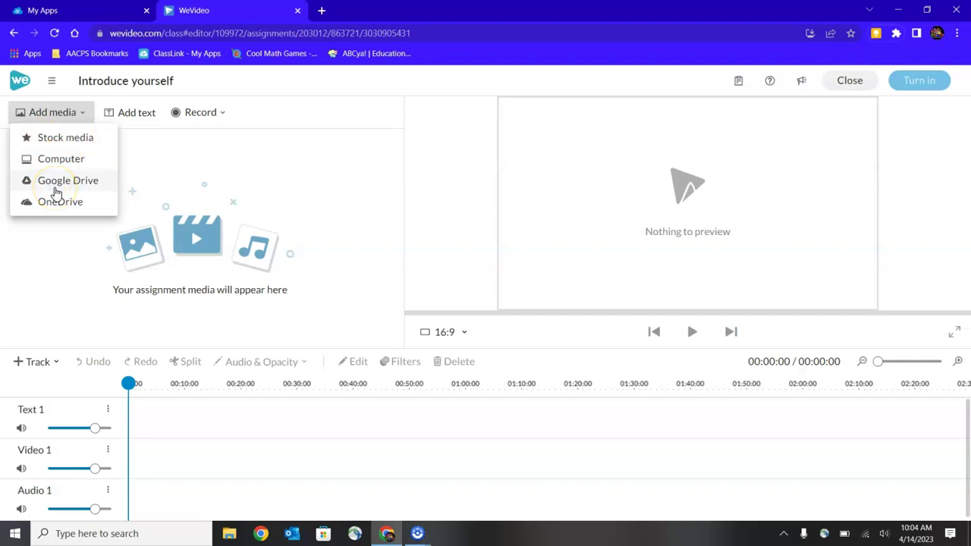
Step: Add the pineapple video from the Essentials stock library to the project media
{"action": "left_click", "coordinate": [55, 139]}
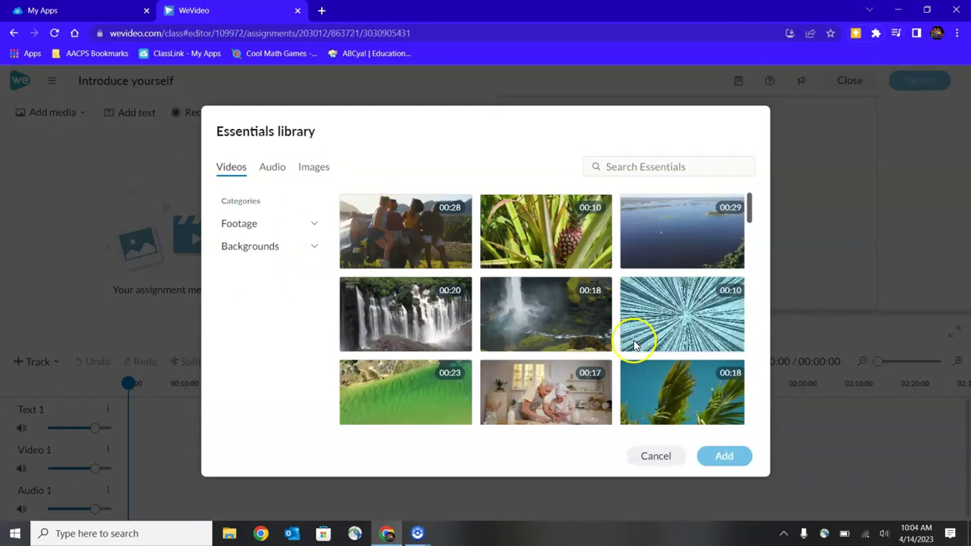
{"action": "left_click", "coordinate": [568, 251]}
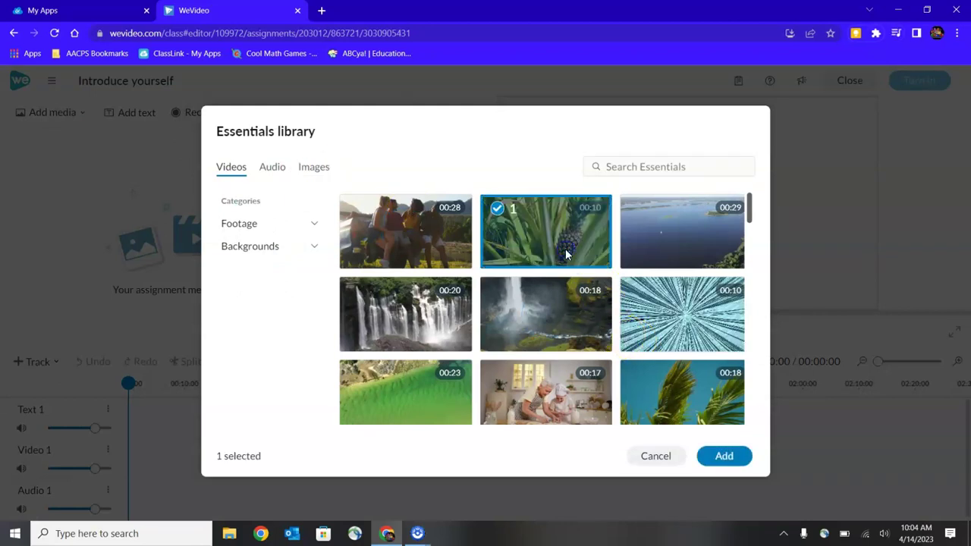
{"action": "left_click", "coordinate": [721, 455]}
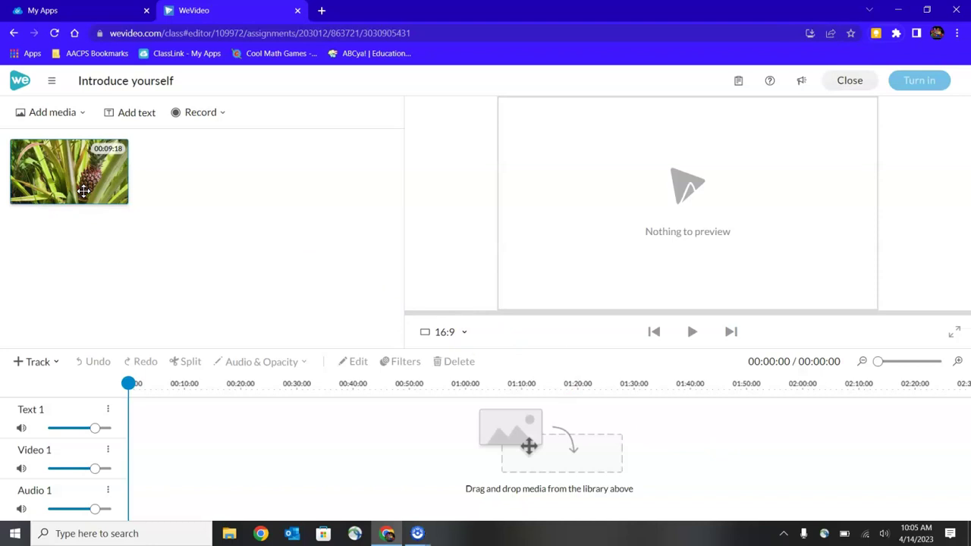
Step: Preview the pineapple clip and place it at 0:00 on the Video 1 track
{"action": "left_click", "coordinate": [83, 192]}
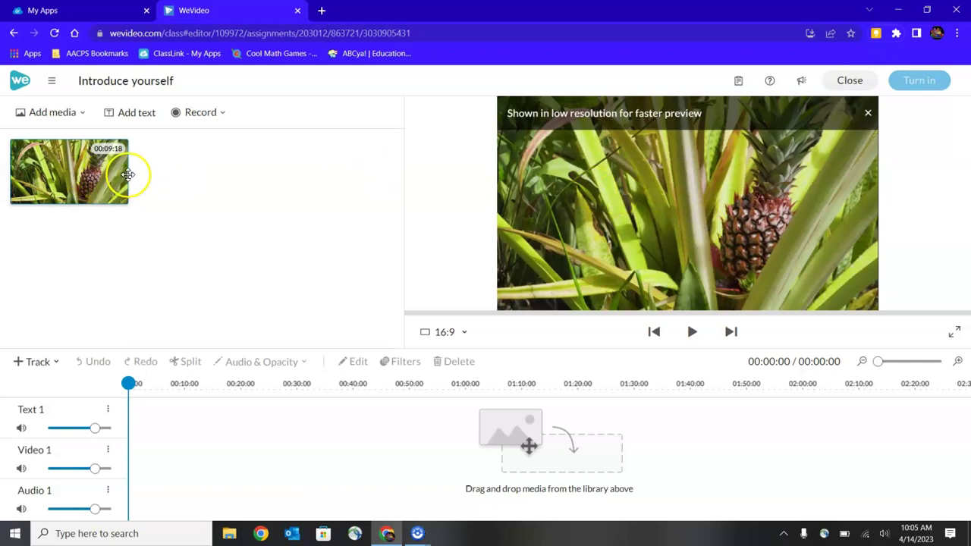
{"action": "left_click_drag", "start_coordinate": [74, 178], "coordinate": [141, 458]}
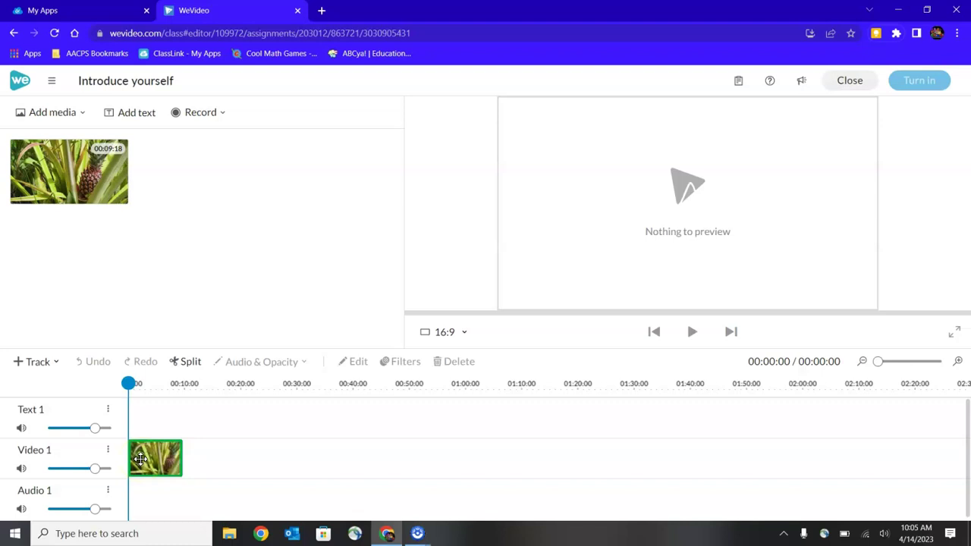
{"action": "left_click_drag", "start_coordinate": [140, 459], "coordinate": [140, 461]}
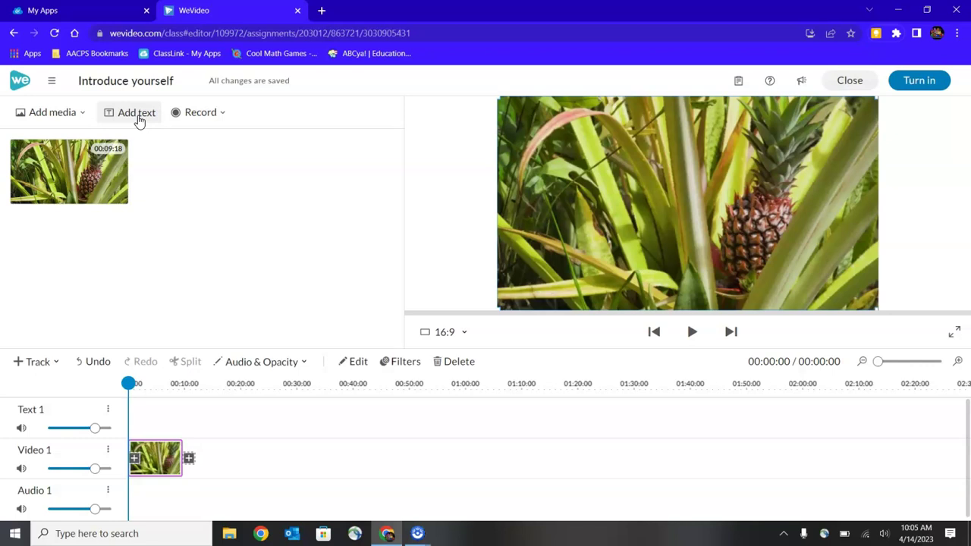
Step: Choose the animated 'I want candy.' title from the Motion text templates
{"action": "left_click", "coordinate": [138, 114]}
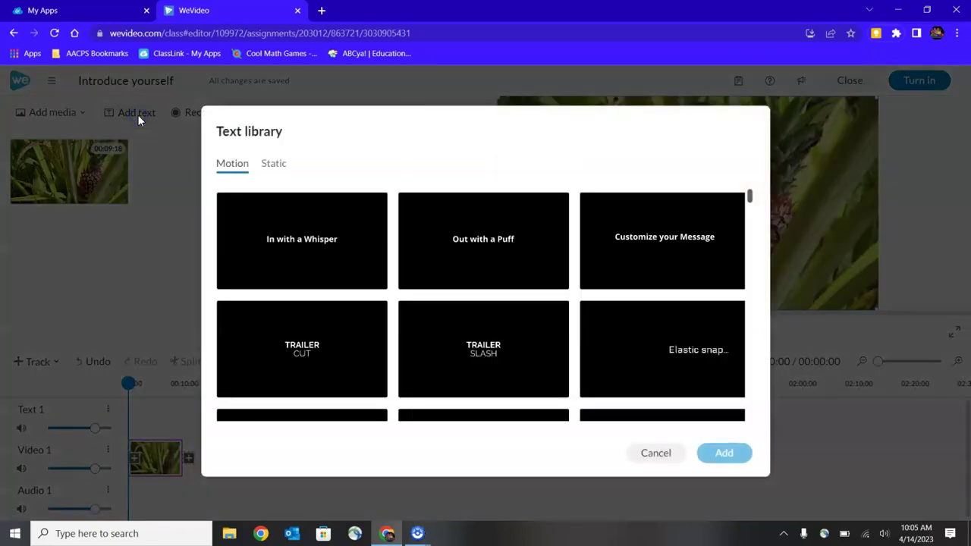
{"action": "scroll", "coordinate": [340, 265], "scroll_direction": "down", "scroll_amount": 2}
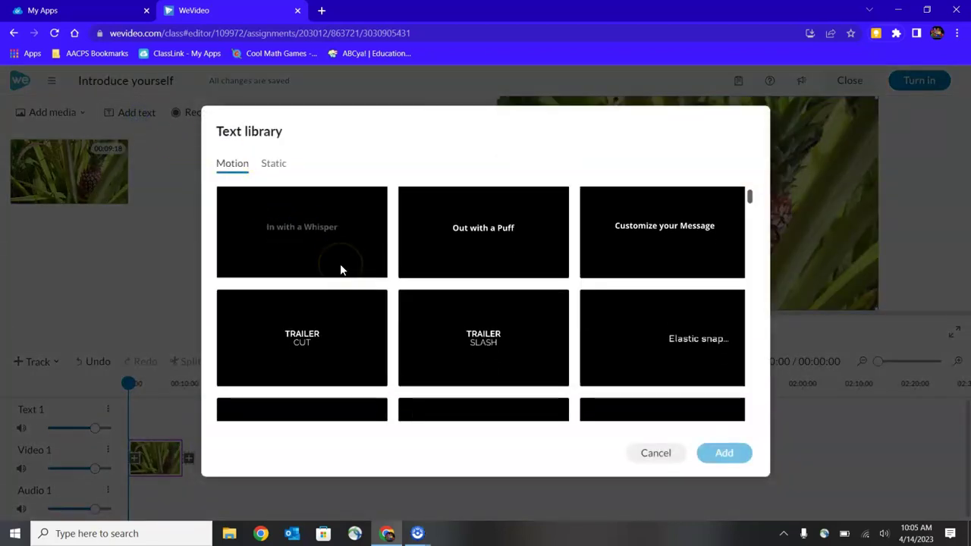
{"action": "scroll", "coordinate": [341, 269], "scroll_direction": "down", "scroll_amount": 2}
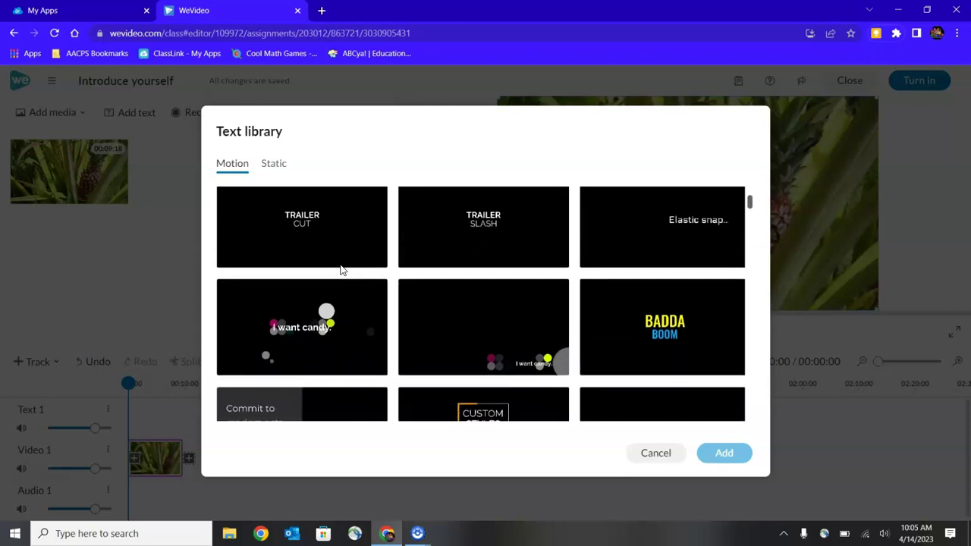
{"action": "left_click", "coordinate": [300, 329]}
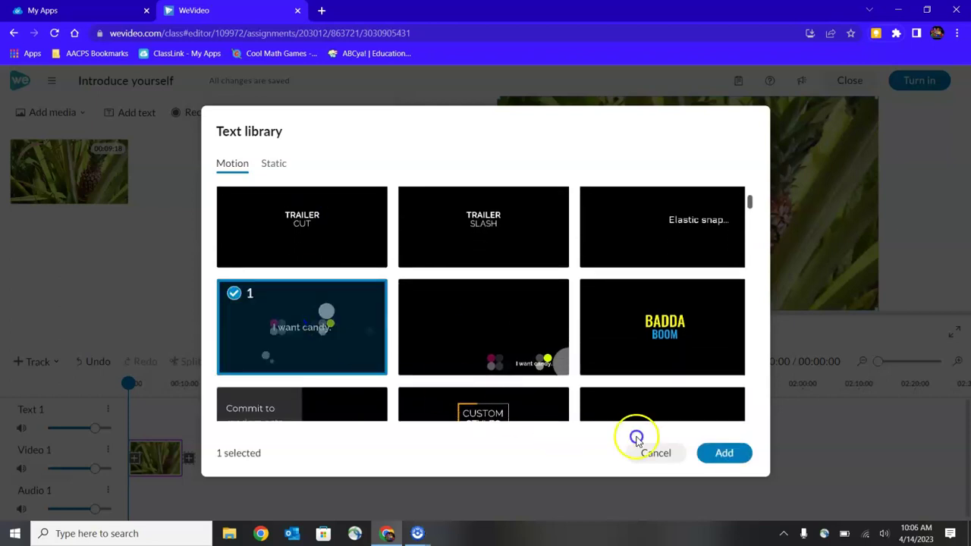
Step: Add the 'I want candy.' title and place it at 0:00 on Text 1
{"action": "left_click", "coordinate": [725, 453]}
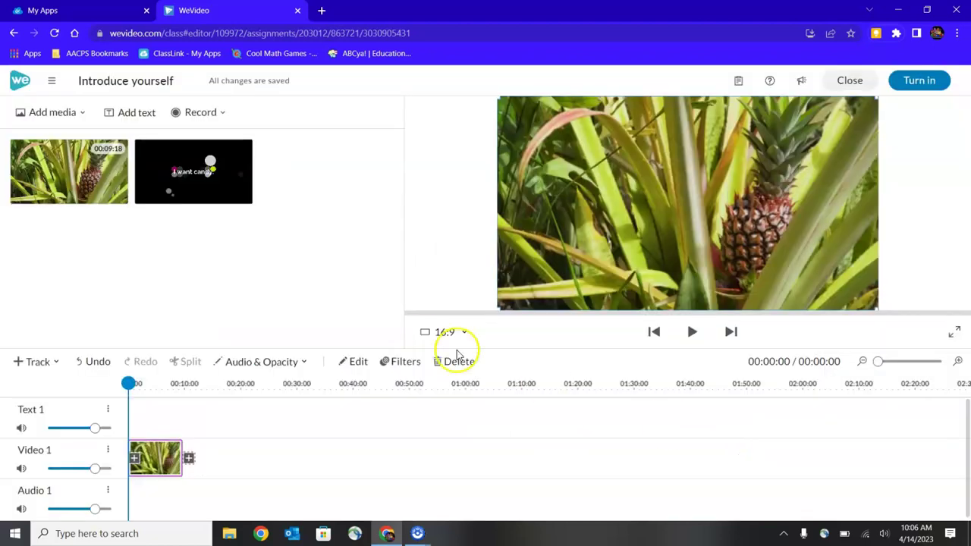
{"action": "left_click", "coordinate": [187, 173]}
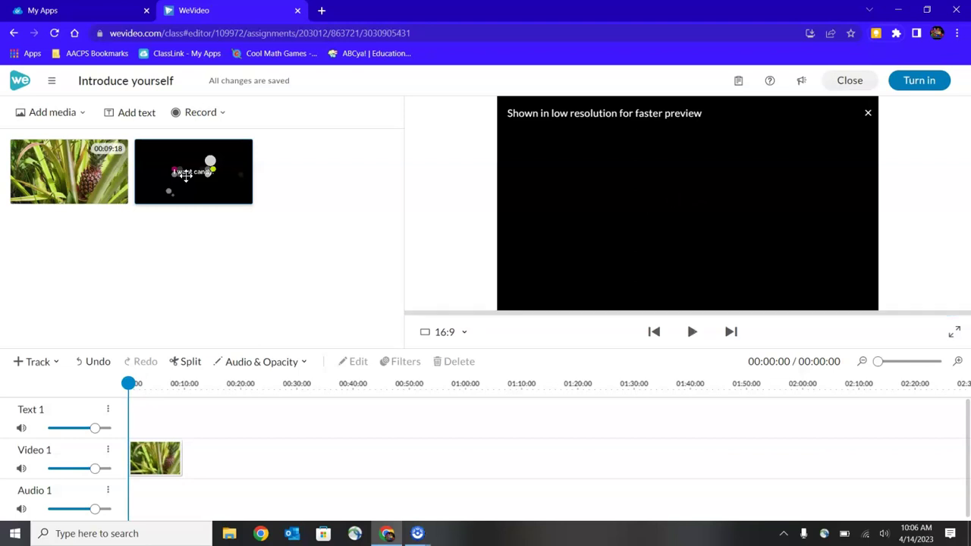
{"action": "left_click", "coordinate": [186, 175]}
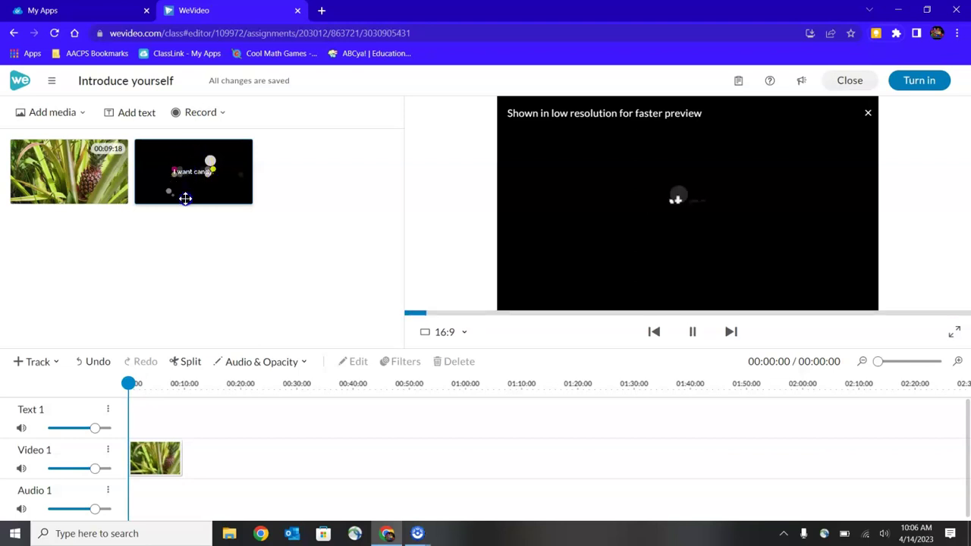
{"action": "left_click_drag", "start_coordinate": [184, 197], "coordinate": [145, 416]}
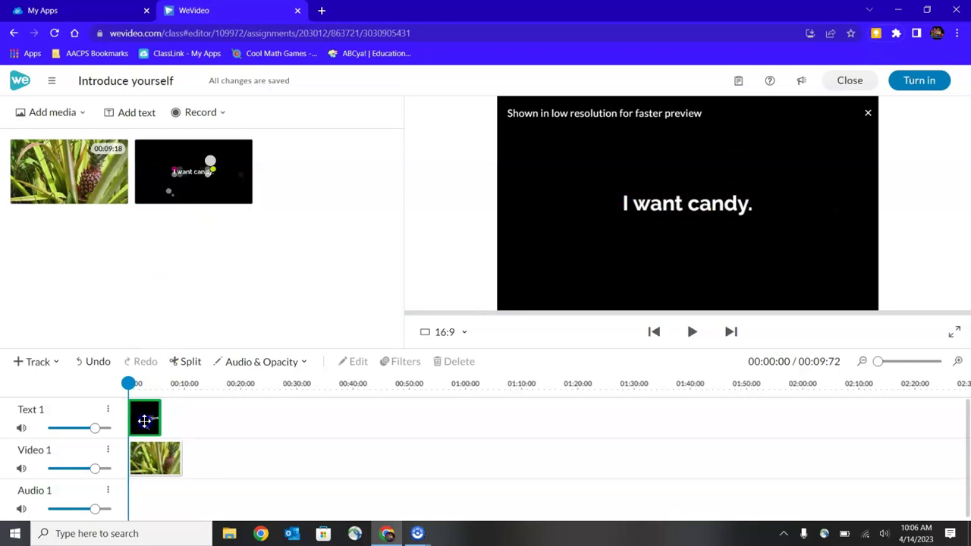
{"action": "left_click", "coordinate": [146, 423]}
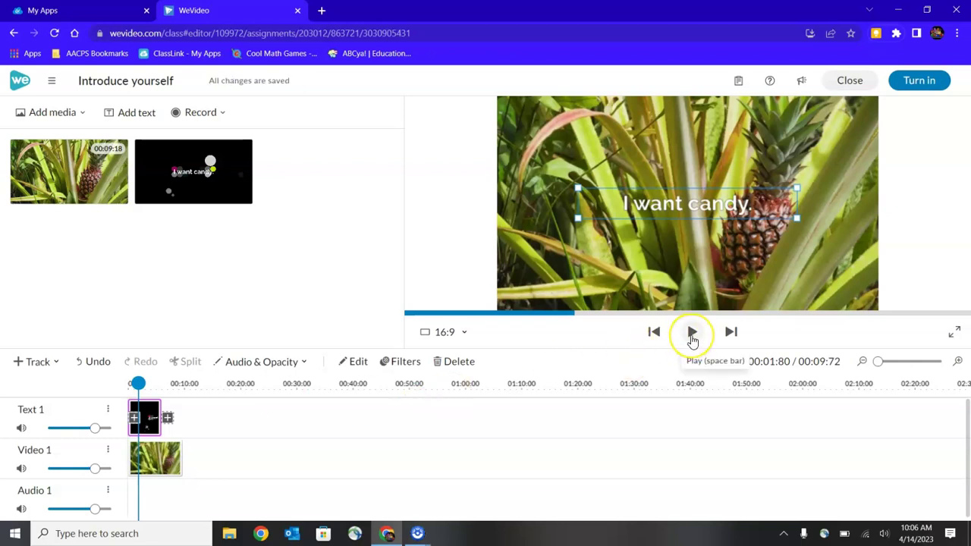
{"action": "left_click", "coordinate": [692, 334]}
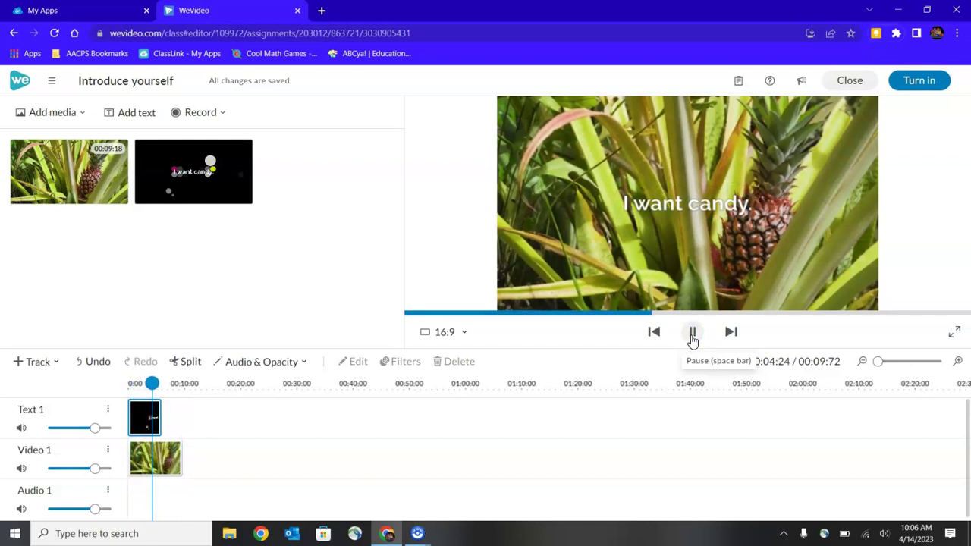
{"action": "left_click", "coordinate": [693, 334]}
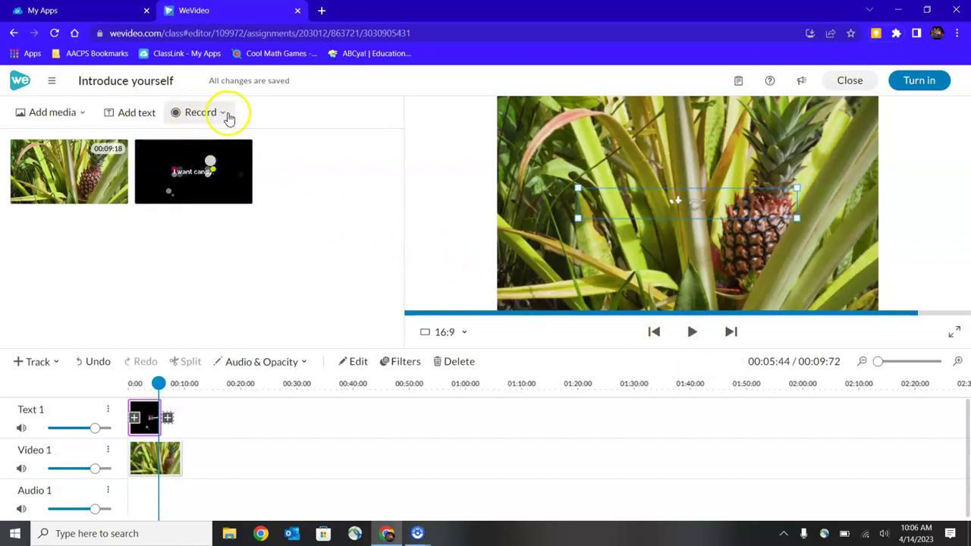
Step: Set up a voice recording from the beginning and allow microphone access
{"action": "left_click", "coordinate": [218, 114]}
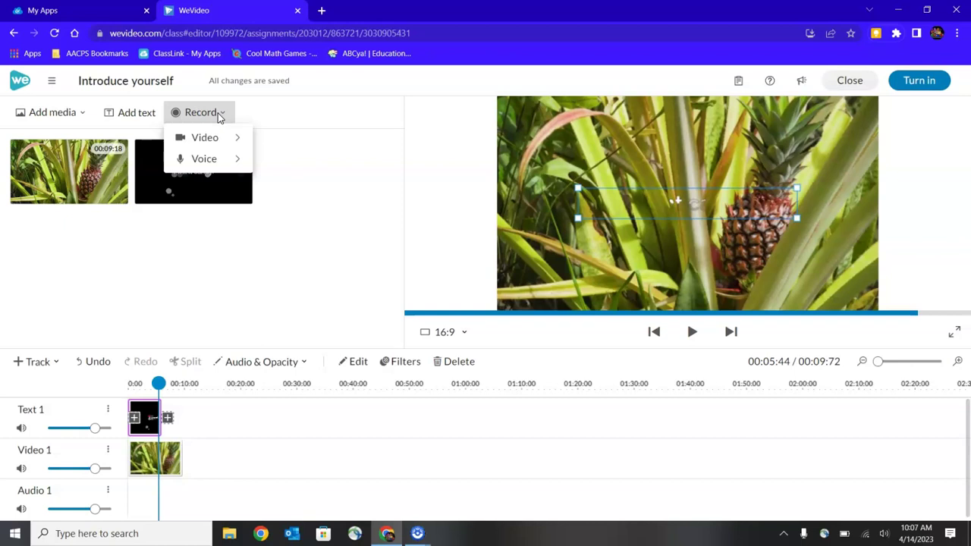
{"action": "left_click", "coordinate": [223, 160]}
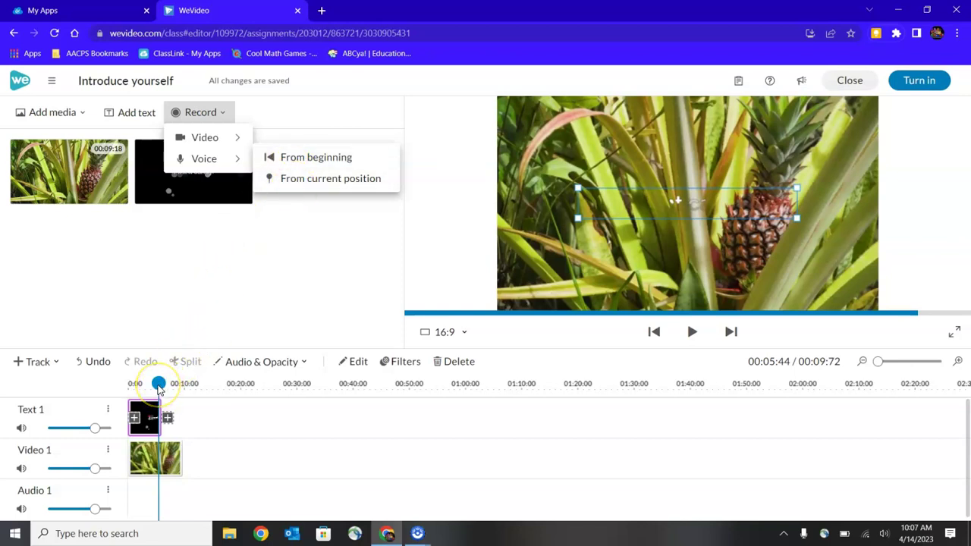
{"action": "left_click", "coordinate": [291, 162]}
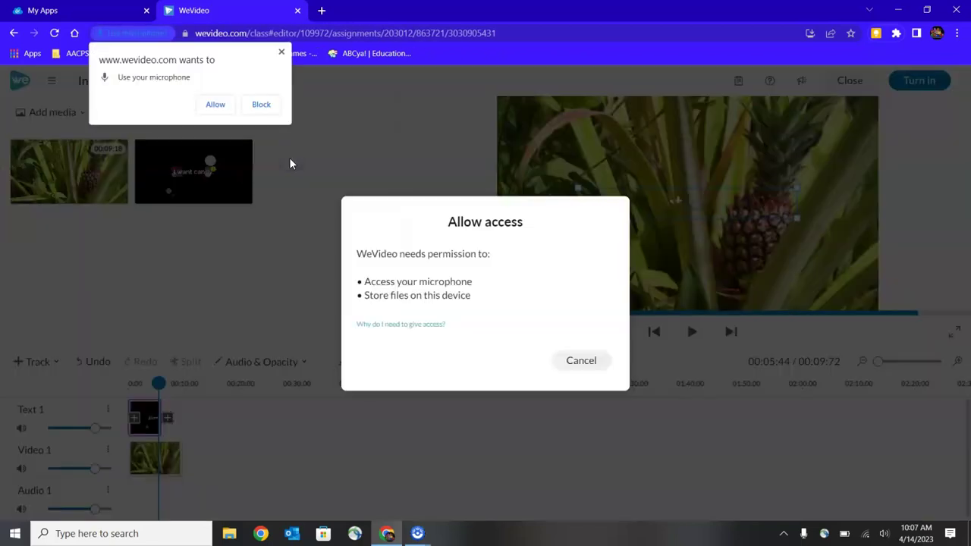
{"action": "left_click", "coordinate": [222, 107]}
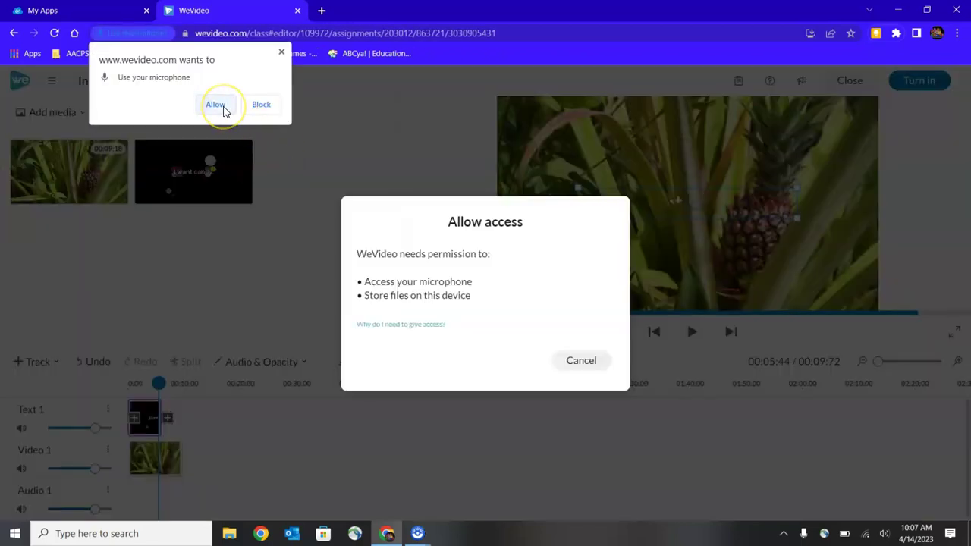
{"action": "left_click", "coordinate": [216, 106]}
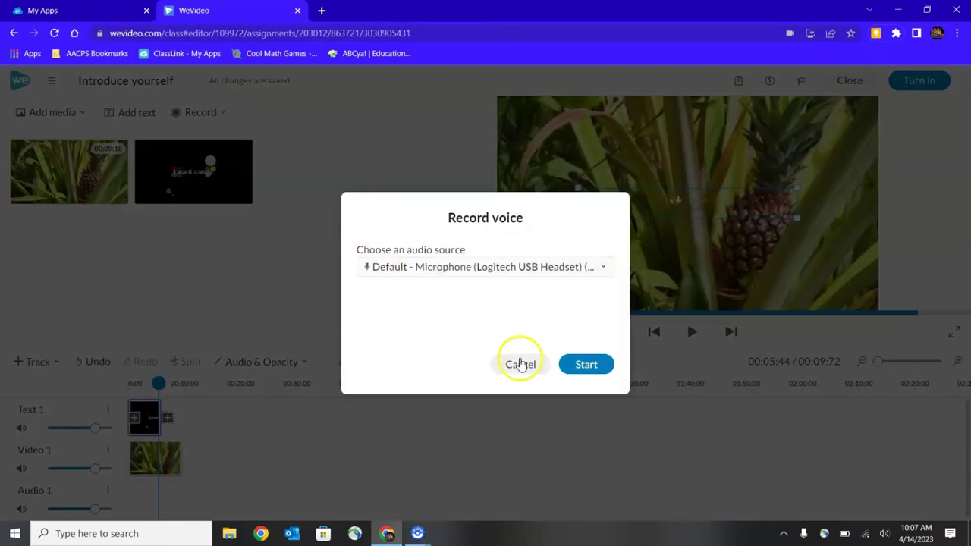
Step: Record a roughly 9-second voice narration over the pineapple video
{"action": "left_click", "coordinate": [585, 366]}
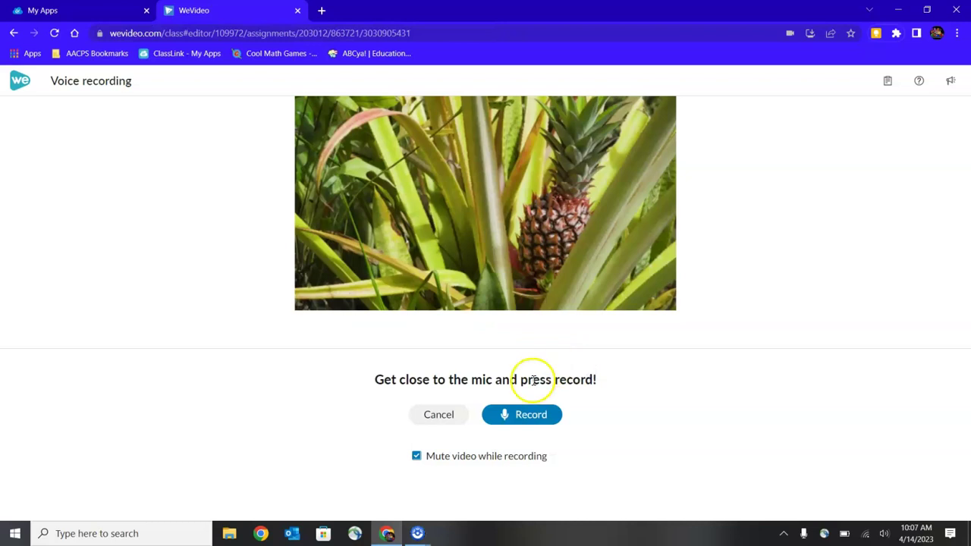
{"action": "left_click", "coordinate": [516, 417]}
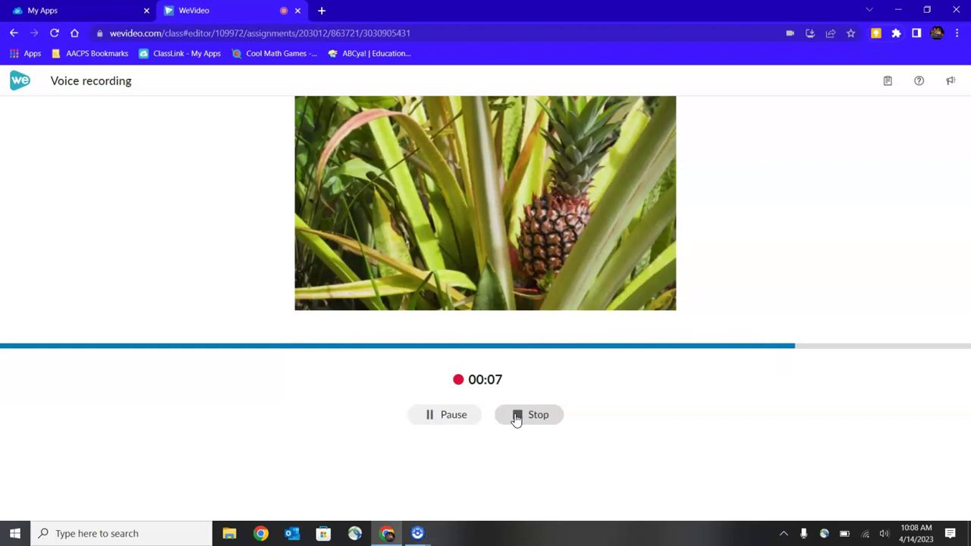
{"action": "left_click", "coordinate": [516, 417]}
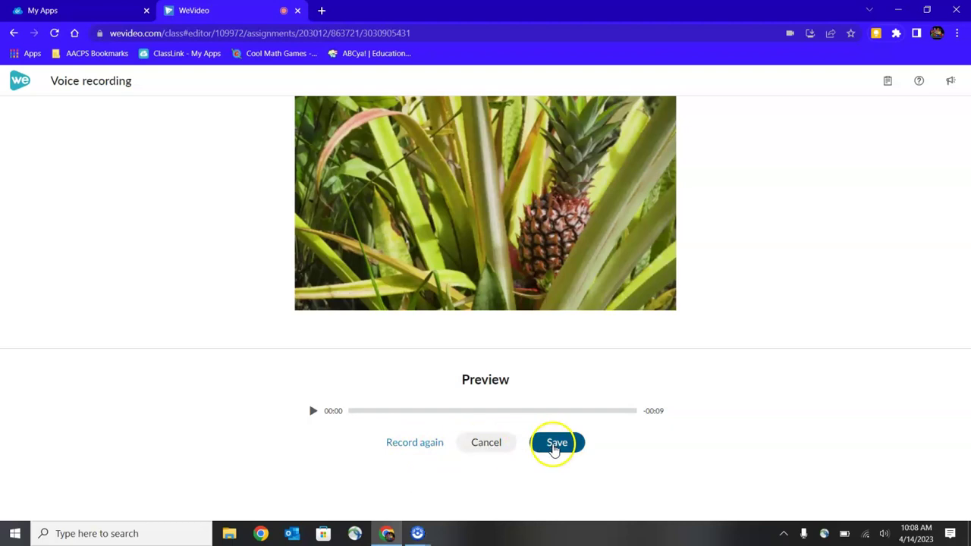
Step: Play back the 9-second voice recording to check it, then save it to the project media
{"action": "left_click", "coordinate": [313, 412]}
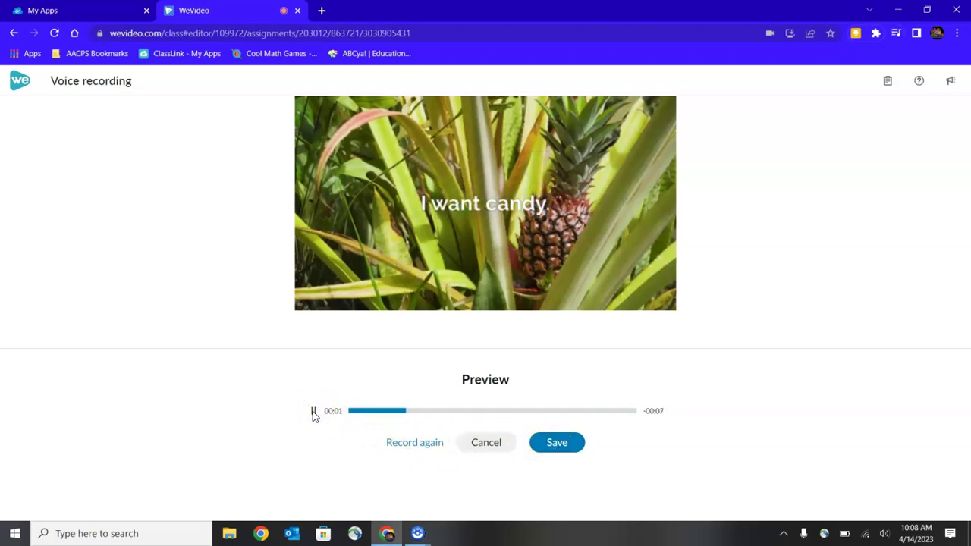
{"action": "left_click", "coordinate": [313, 414]}
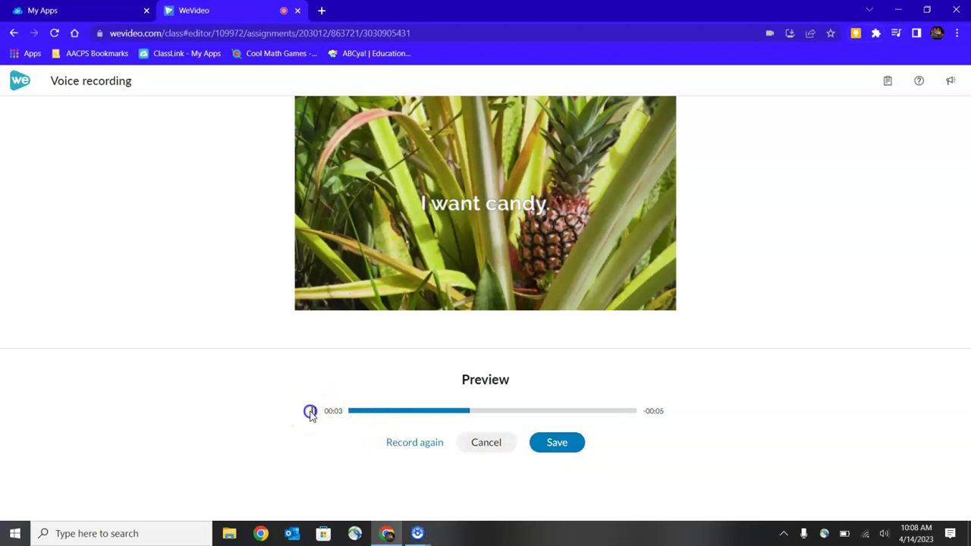
{"action": "left_click", "coordinate": [576, 446]}
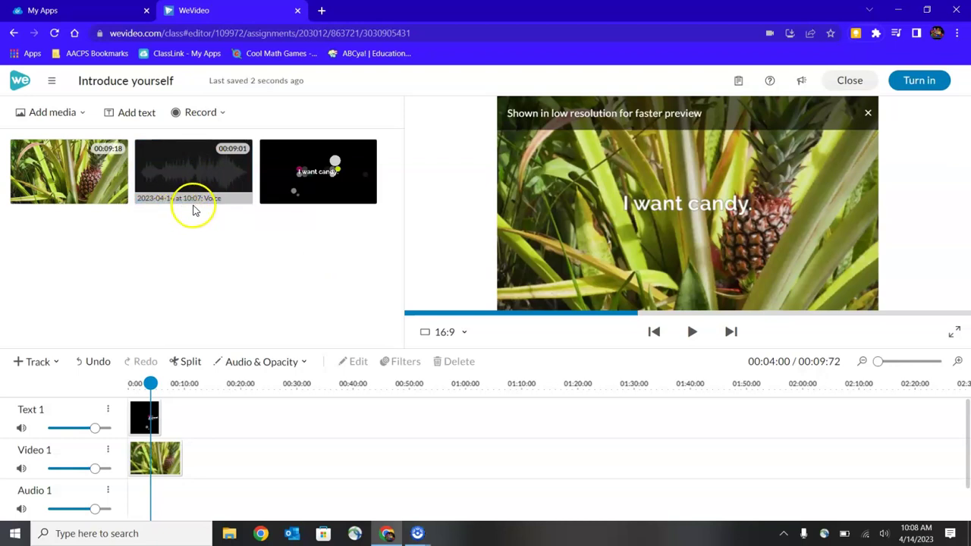
Step: Place the voice recording at 0:00 on the Audio 1 track, beneath the pineapple video clip
{"action": "left_click_drag", "start_coordinate": [182, 167], "coordinate": [146, 504]}
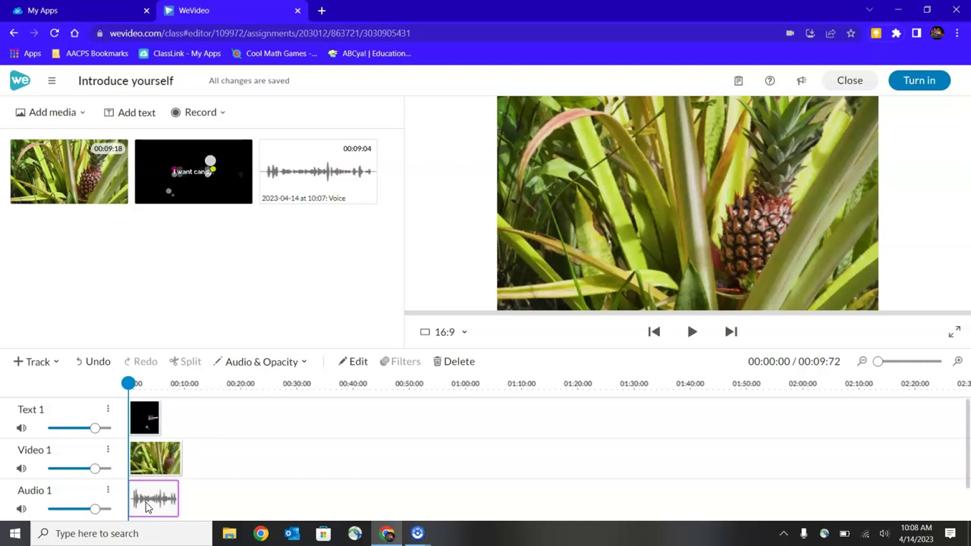
{"action": "left_click", "coordinate": [146, 464]}
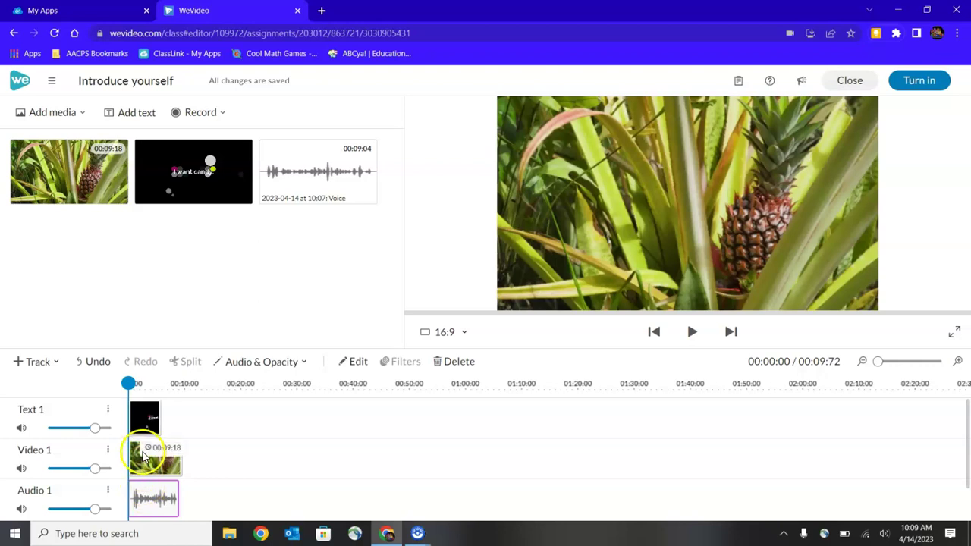